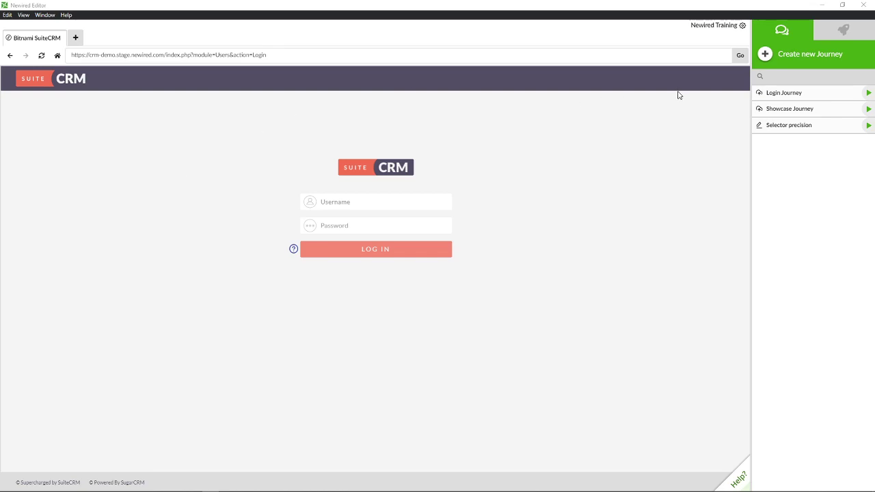
Step: Bring up the Login Journey row's edit controls in the journeys panel
mouse_move(783, 95)
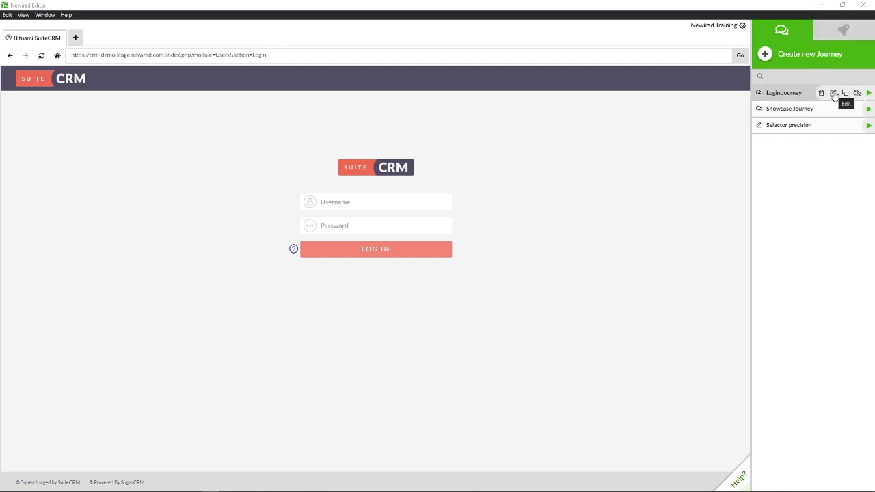
Step: Edit Login Journey, show its Visibility settings, and move the dialog lower right
left_click(833, 95)
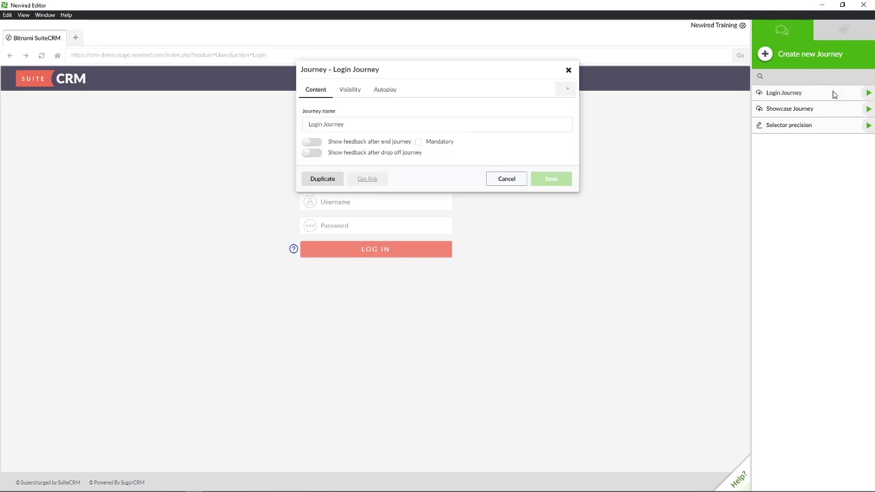
left_click(348, 93)
left_click_drag(394, 71, 542, 118)
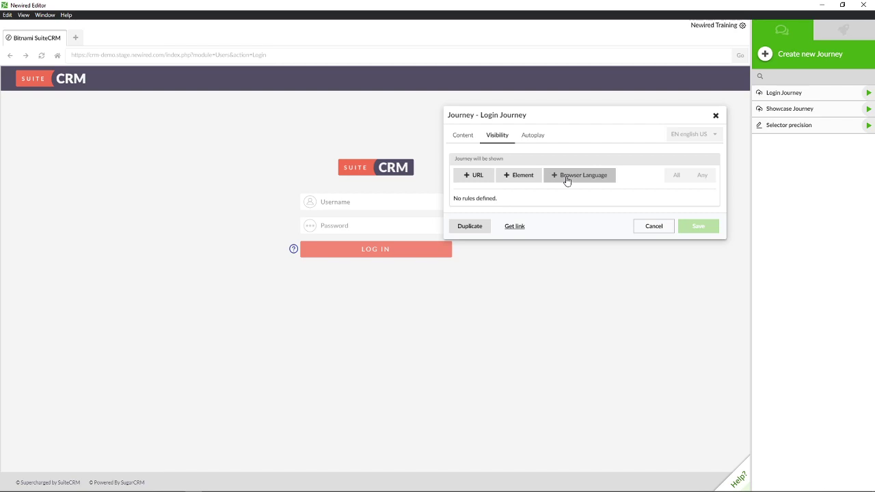
Step: Add a URL visibility rule with condition Contains and value 'Login'
left_click(480, 181)
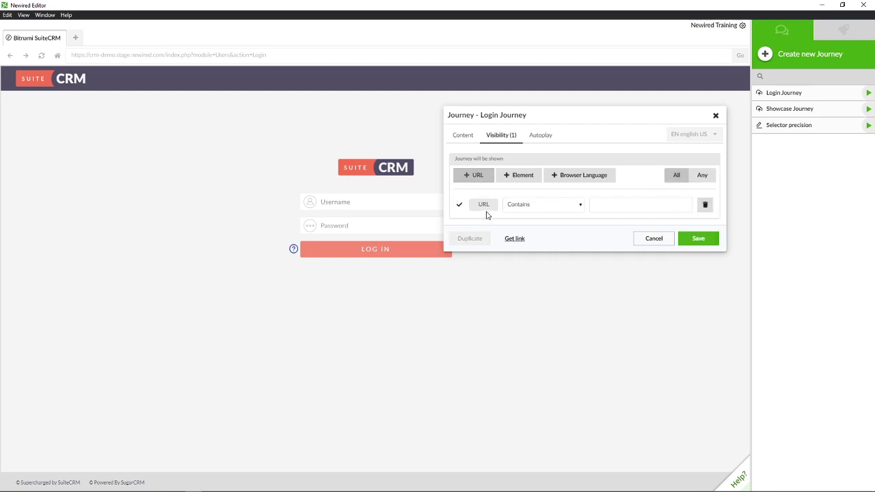
left_click(533, 204)
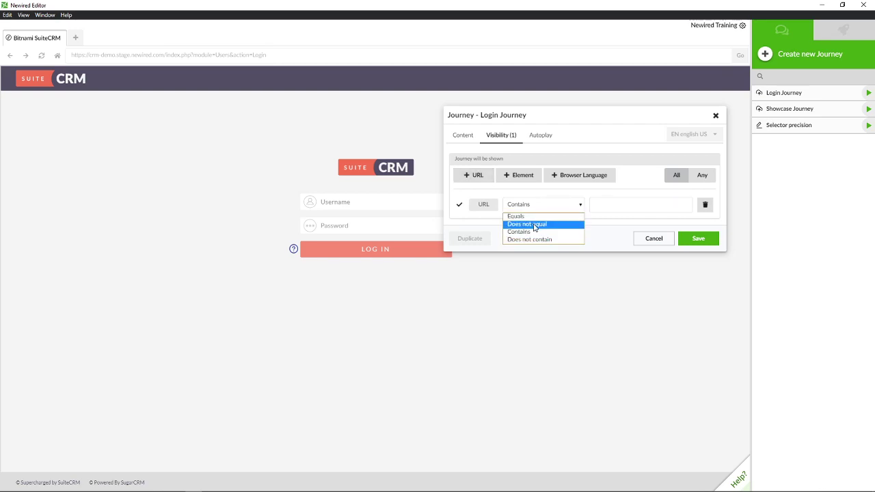
left_click(595, 208)
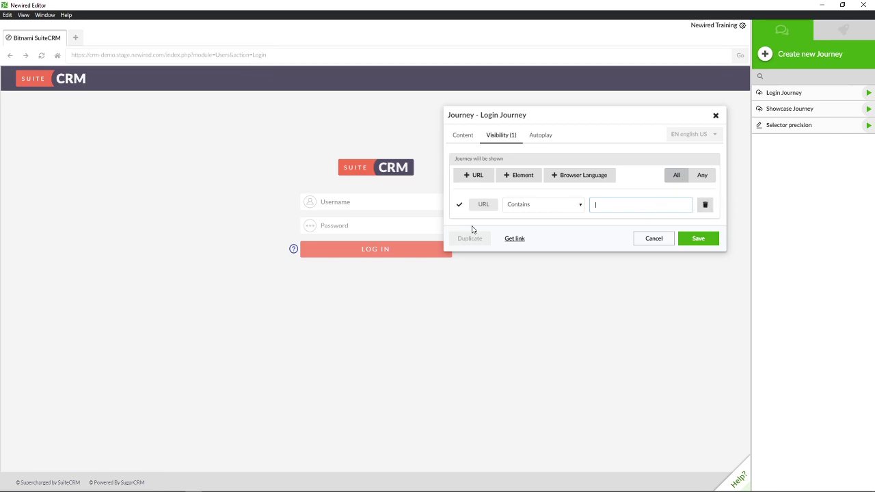
type("Login")
left_click_drag(455, 159, 497, 159)
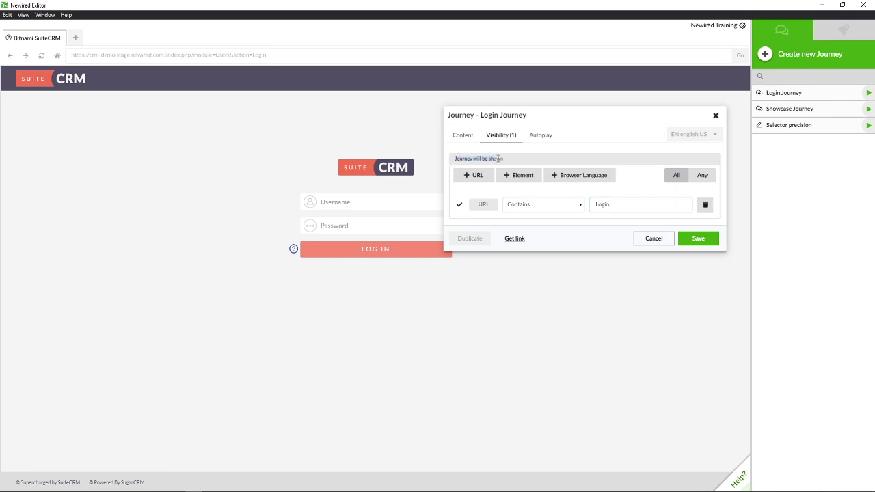
left_click(508, 163)
Step: Save the URL rule and check the in-page Help list of journeys
left_click(697, 238)
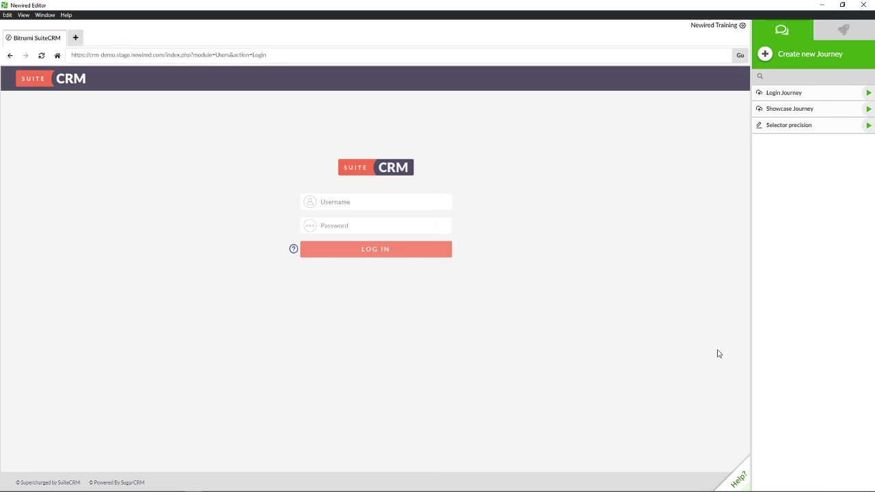
left_click(742, 480)
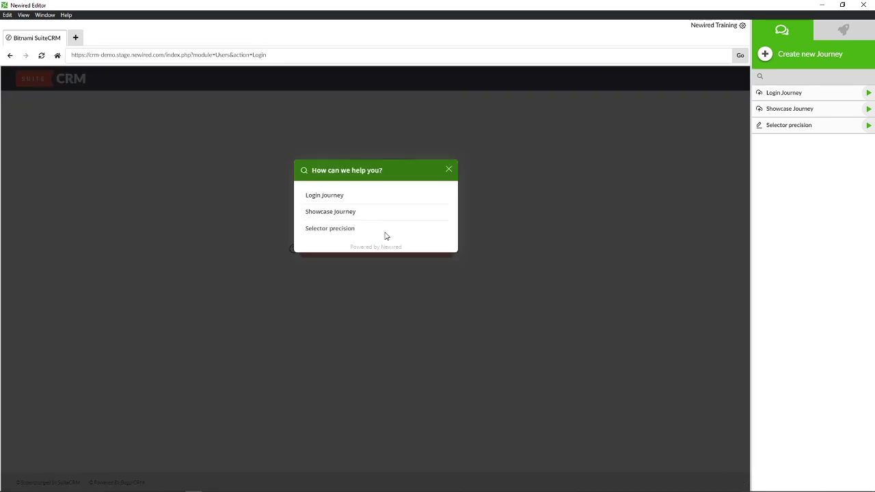
left_click(447, 170)
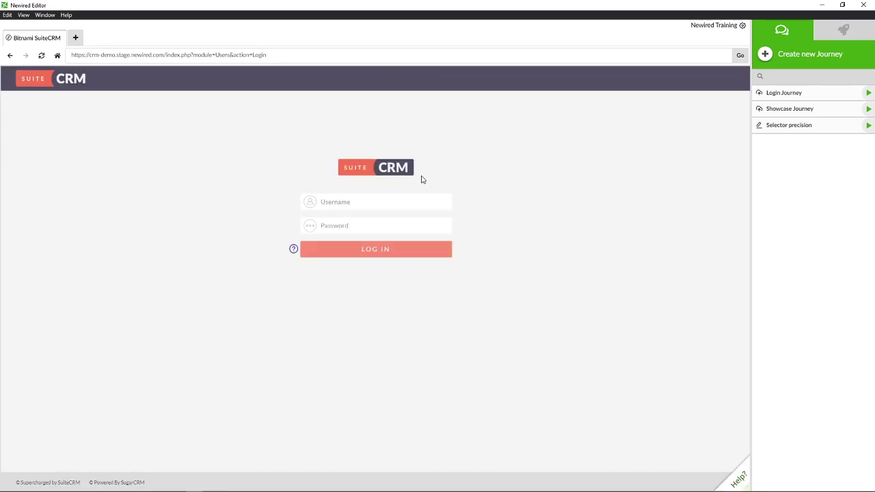
Step: Enter the SuiteCRM username and password into the login form
left_click(387, 202)
type("demo")
left_click(369, 224)
type("demo")
Step: Log in, confirm Login Journey is missing from dashboard Help, then log out
left_click(381, 250)
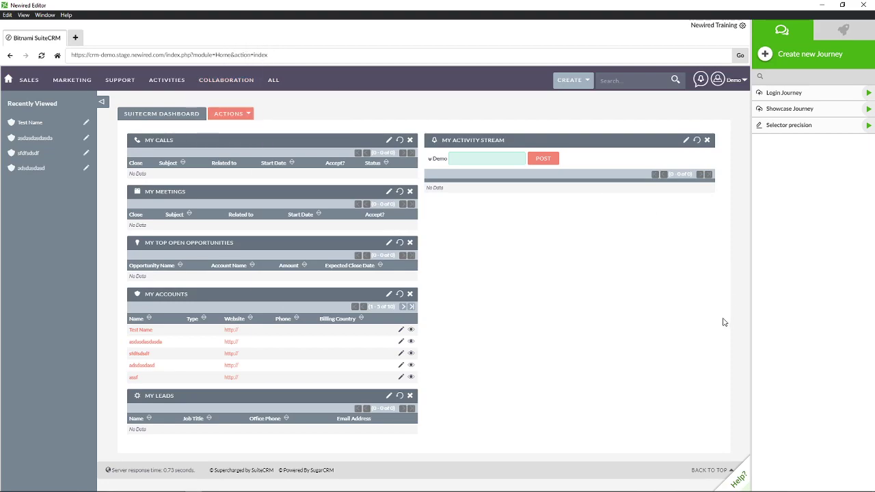
left_click(742, 480)
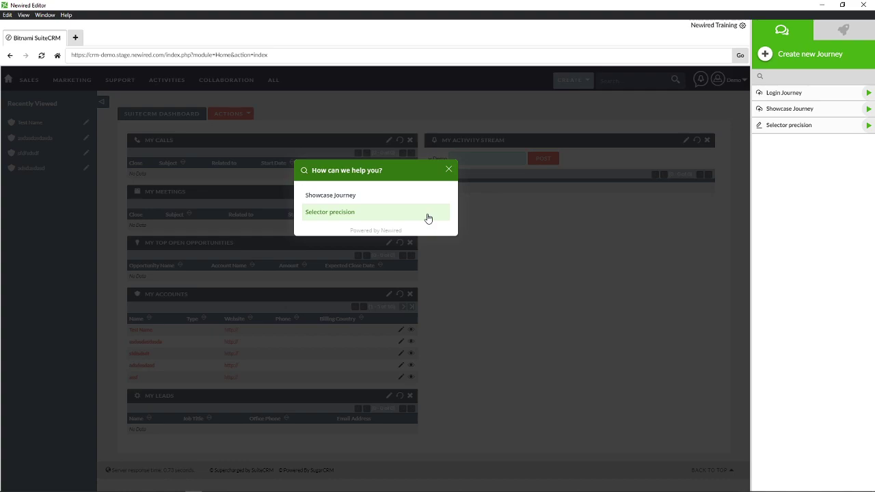
left_click(448, 169)
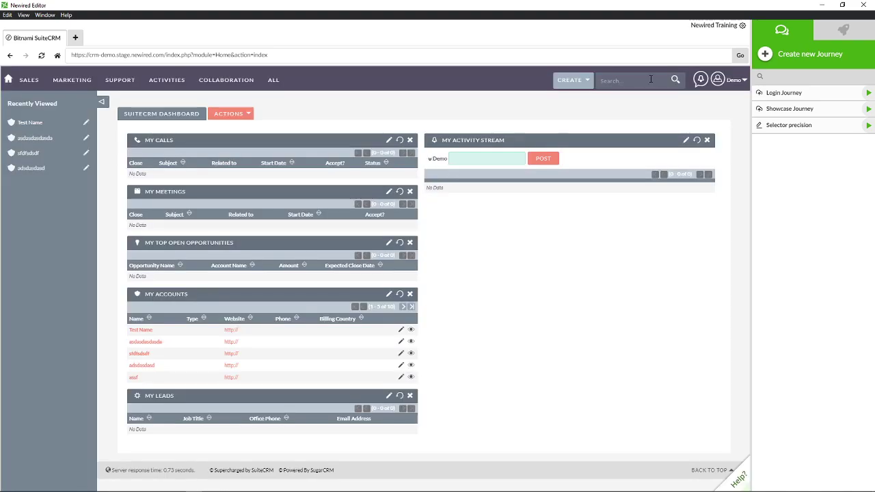
left_click(745, 77)
left_click(709, 152)
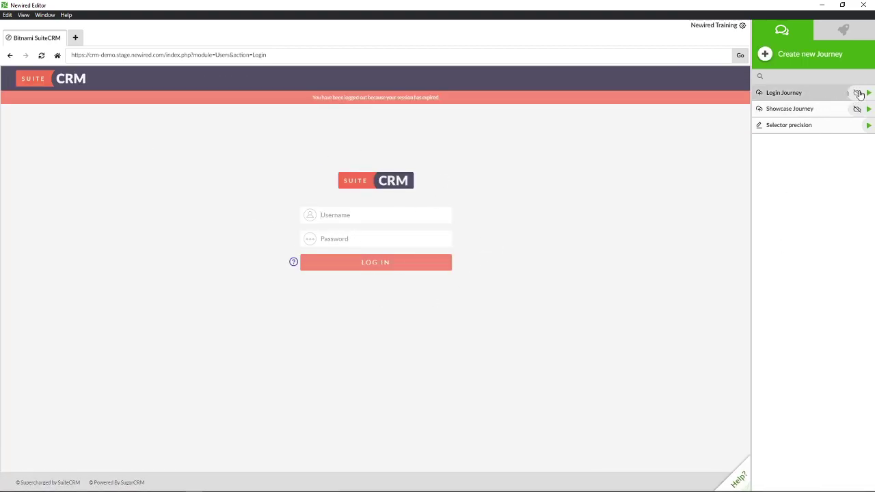
Step: Reopen Login Journey's visibility settings, delete the URL rule, and add an Element rule
left_click(844, 95)
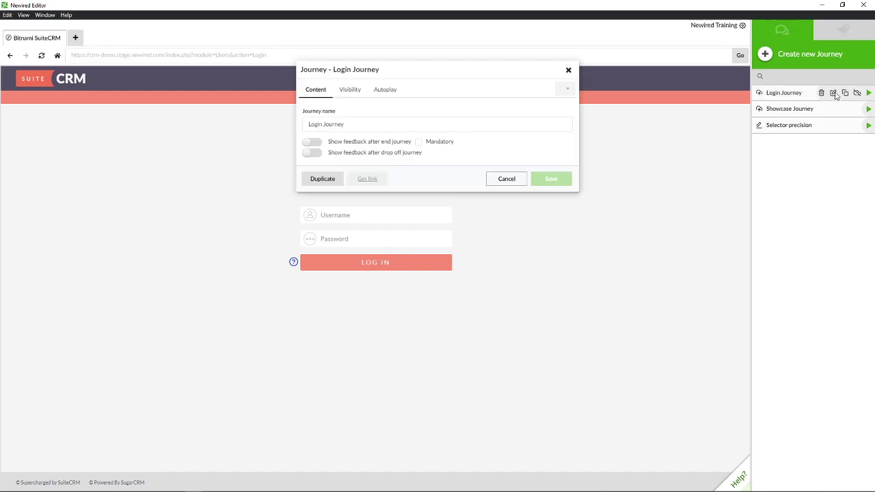
left_click(354, 91)
left_click_drag(428, 72, 613, 199)
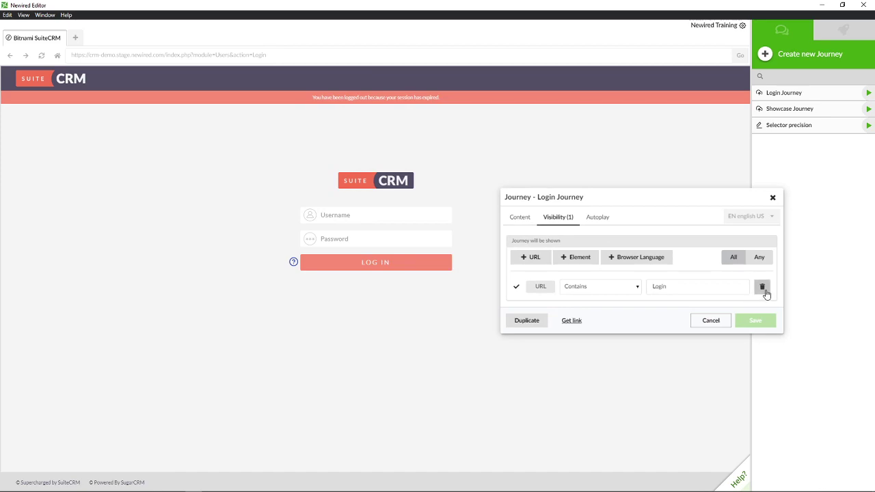
left_click(763, 287)
left_click(525, 90)
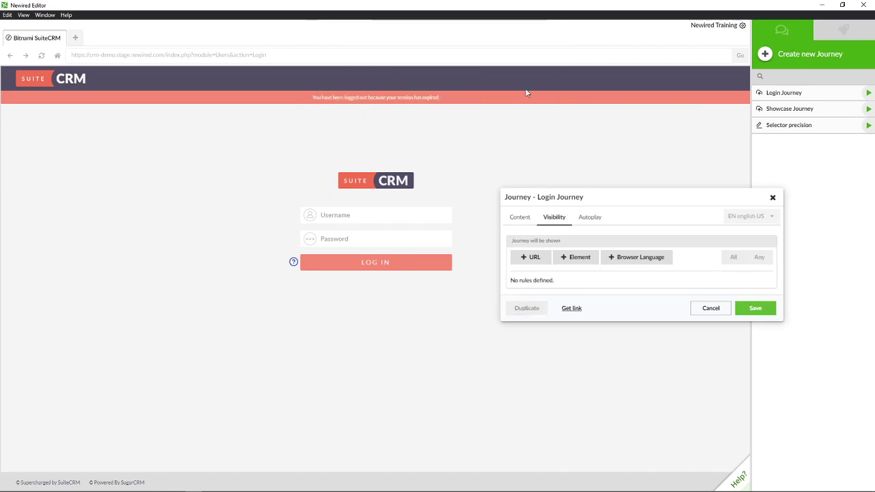
left_click(573, 258)
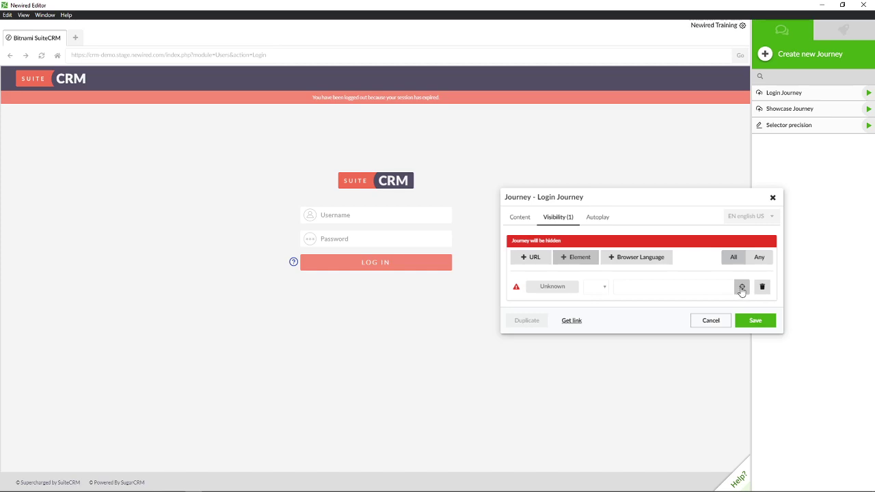
Step: Pick the SuiteCRM LOG IN button as the rule's element, keeping condition Is present
left_click(742, 288)
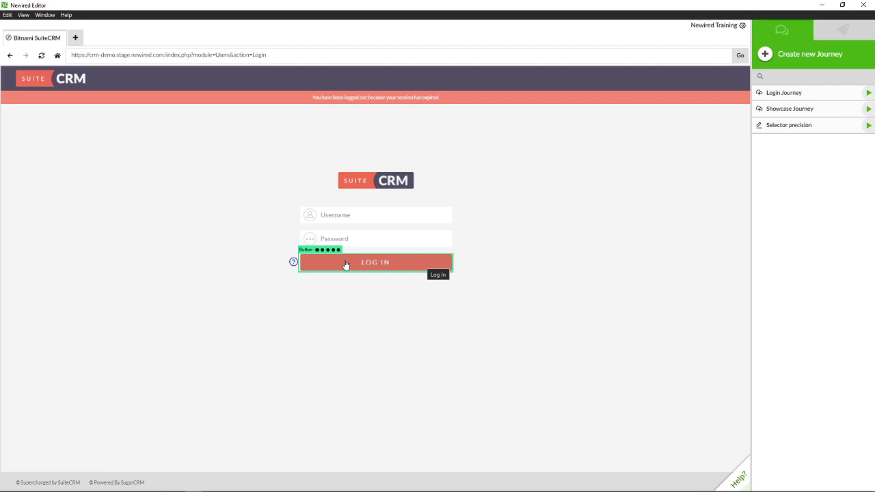
left_click(346, 264)
left_click(581, 287)
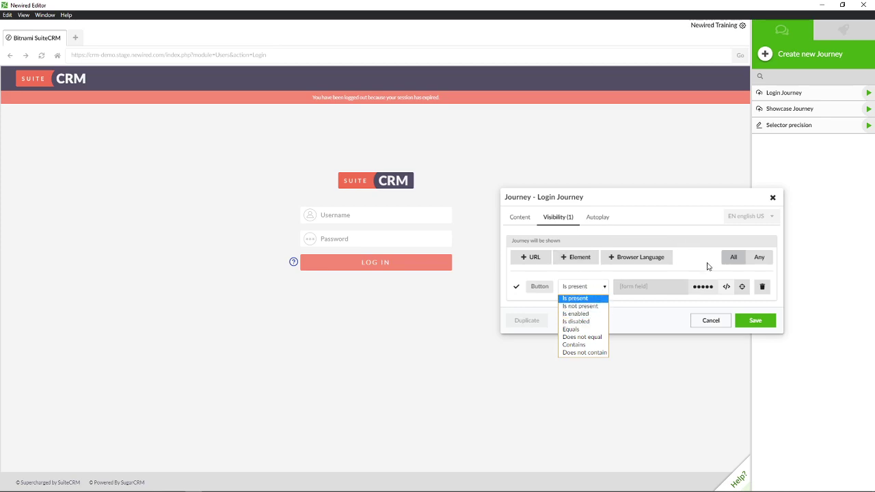
left_click(725, 288)
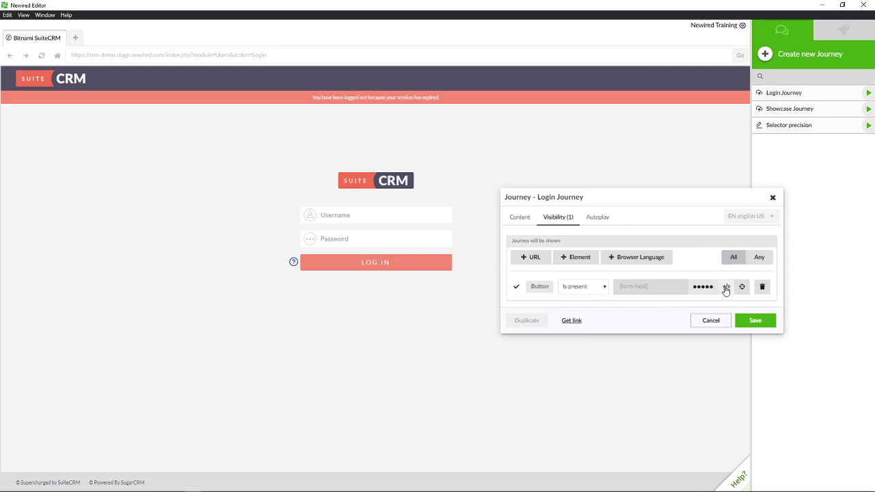
left_click(726, 288)
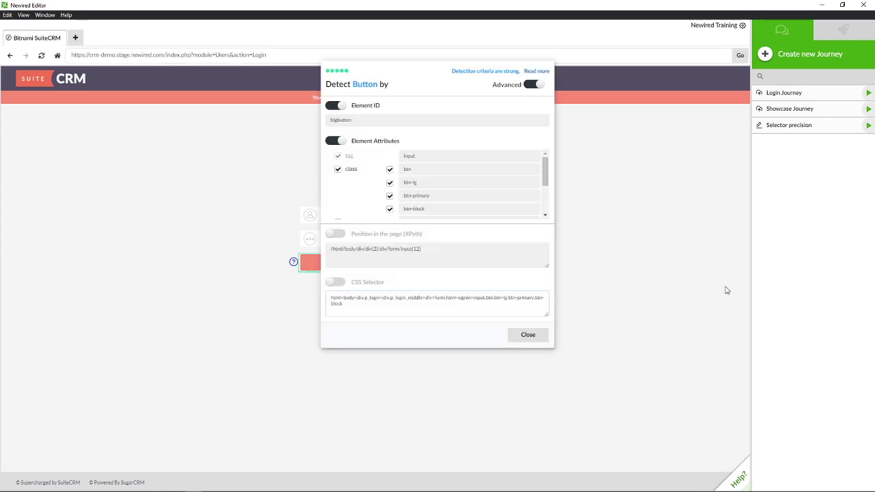
scroll(416, 174, "down", 4)
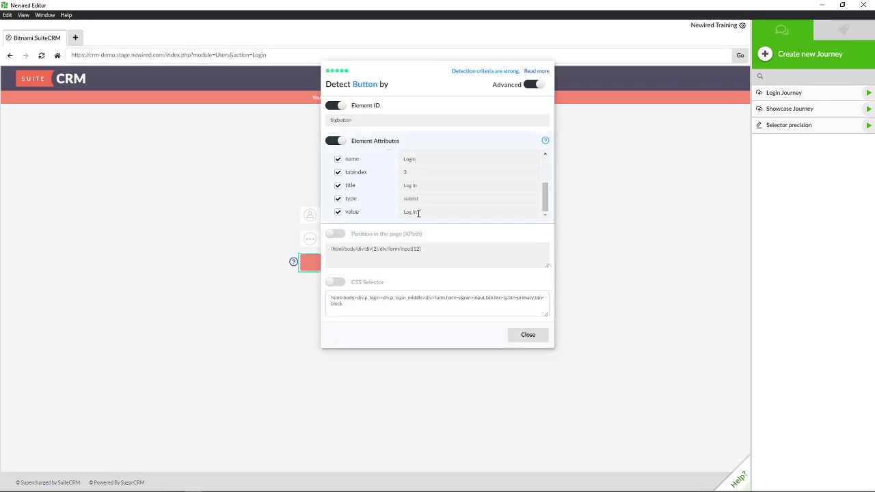
scroll(417, 211, "up", 4)
left_click_drag(415, 84, 542, 145)
scroll(553, 240, "down", 4)
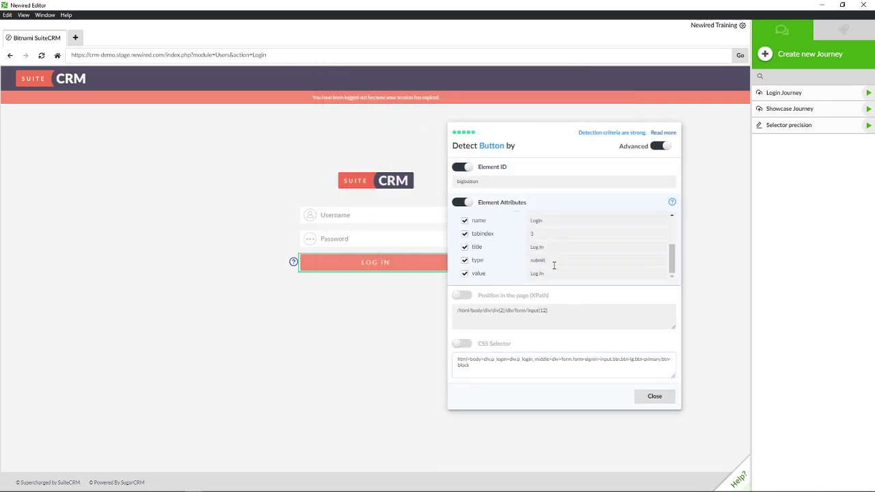
left_click(654, 396)
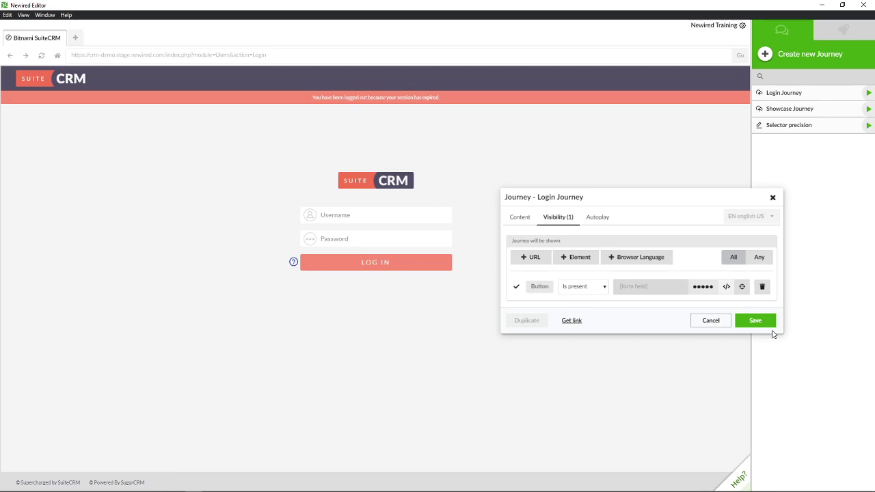
Step: Move the Journey dialog left and save the Login Journey with its Button rule
left_click_drag(615, 198, 478, 188)
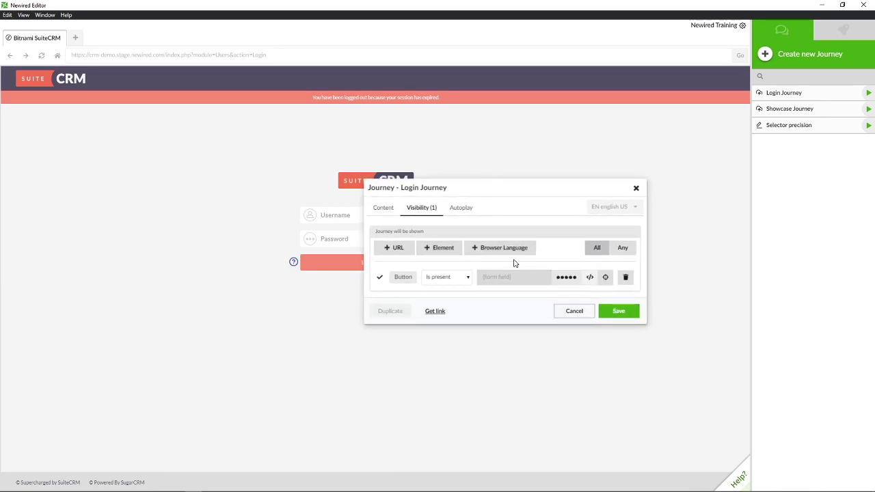
left_click(611, 311)
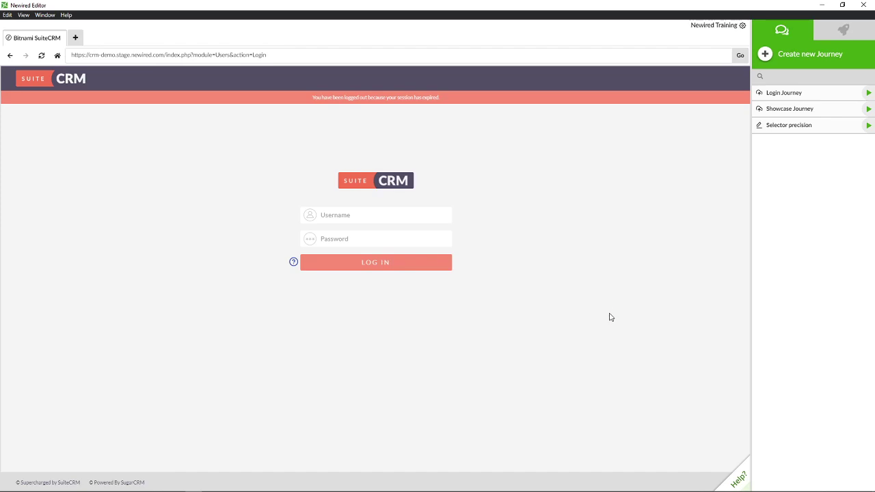